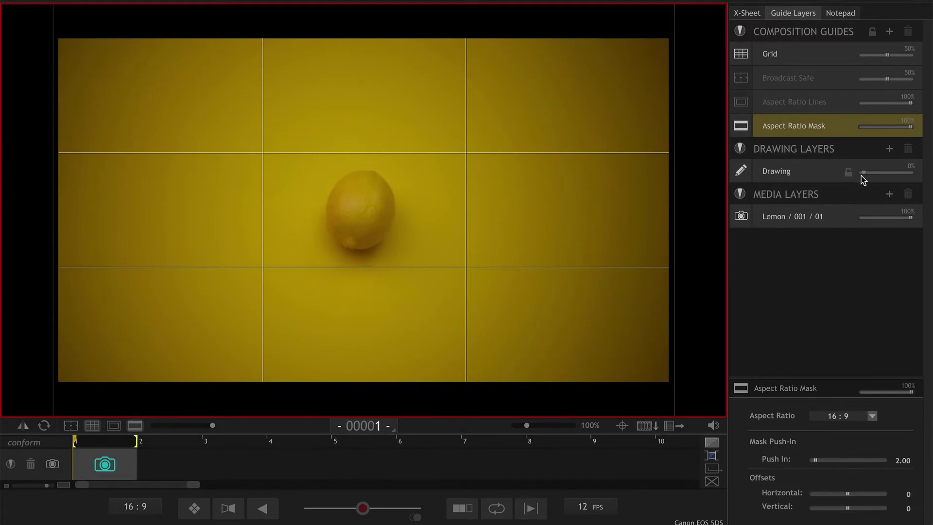
Set the Drawing guide layer's opacity to 24% and capture frames 1 to 15 of the rotating lemon.
drag(864, 172, 873, 173)
key(Return)
key(Return)
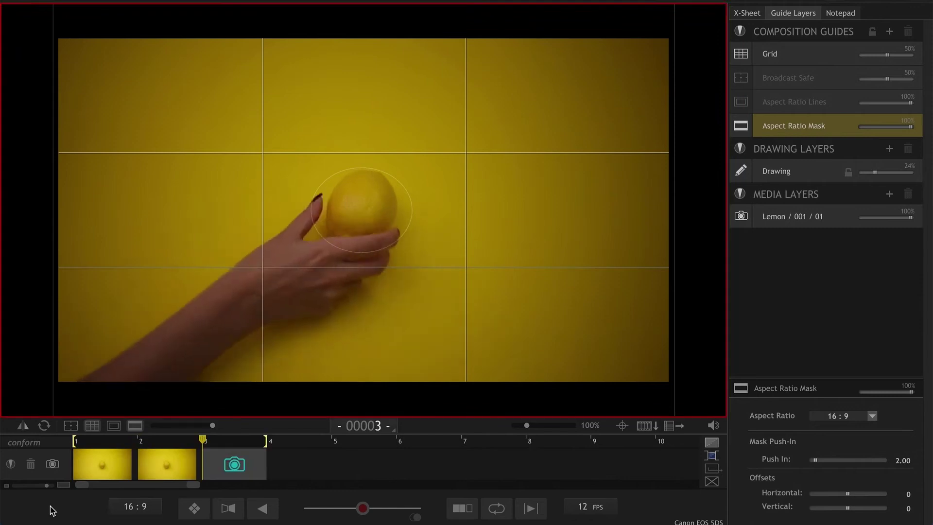
key(Return)
key(Return)
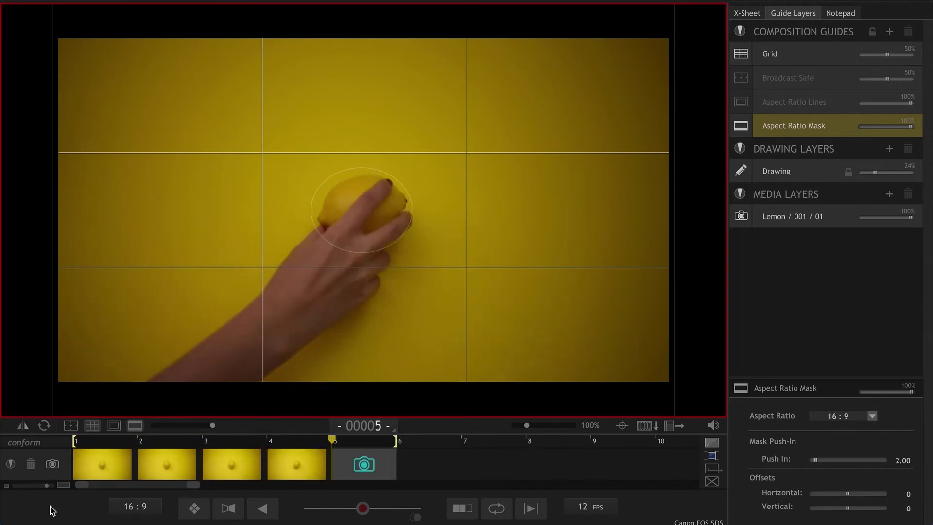
key(Return)
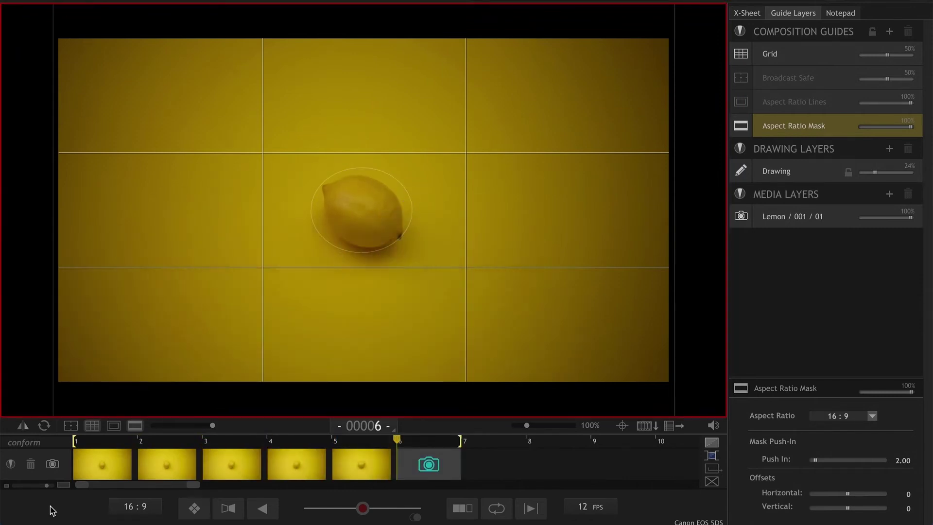
key(Return)
key(Return)
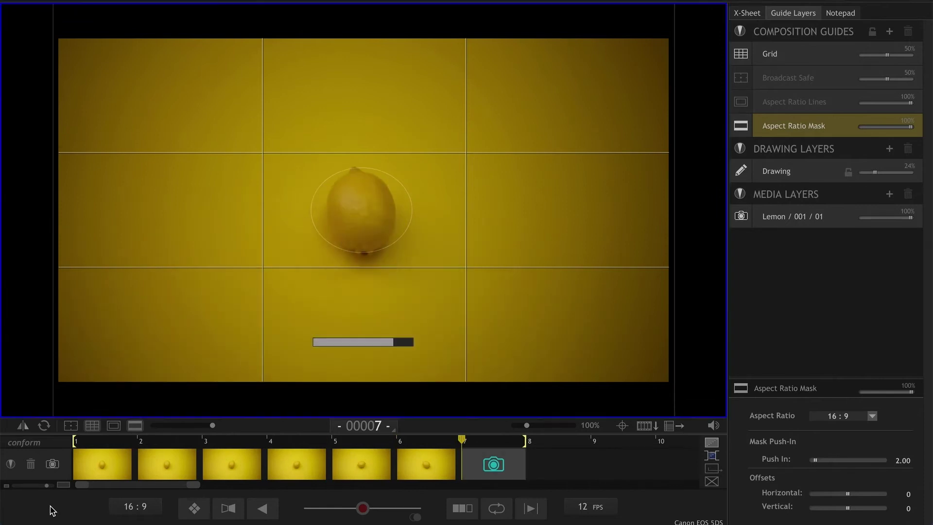
key(Return)
key(Return)
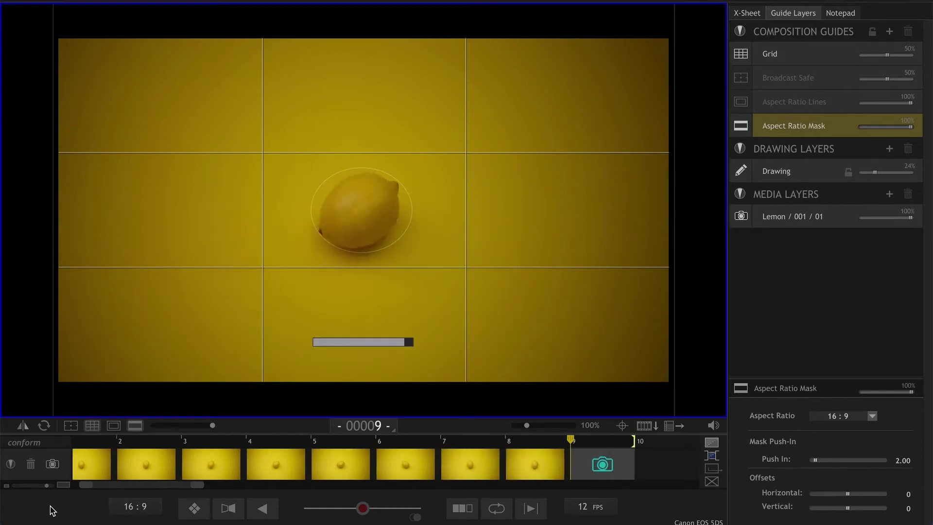
key(Return)
key(Return)
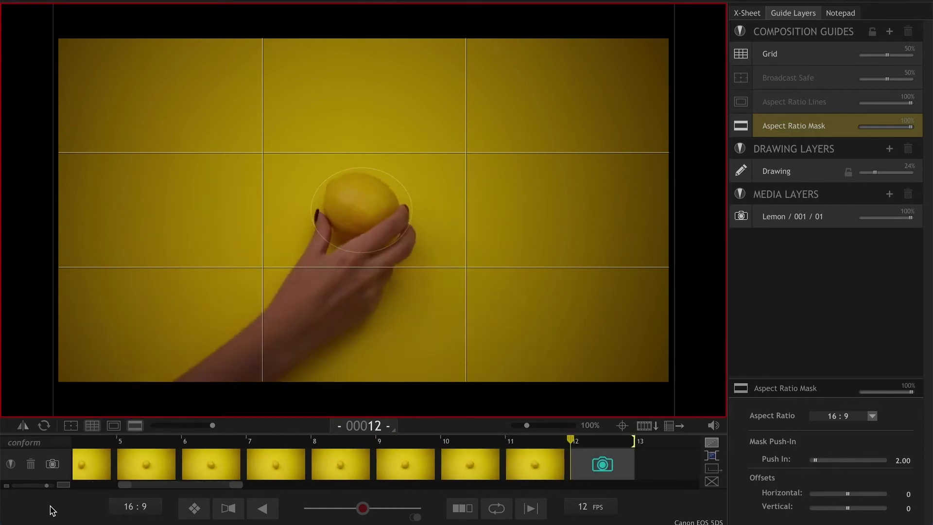
key(Return)
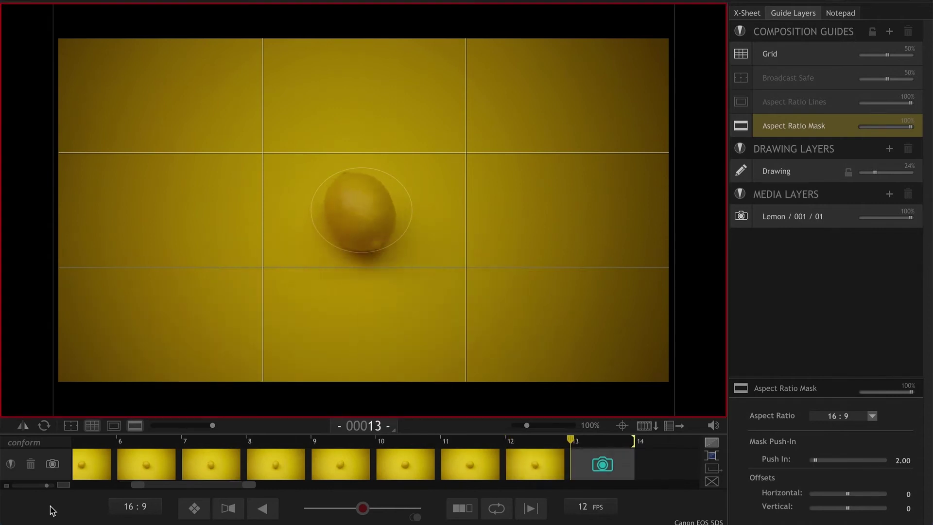
key(Return)
key(Return)
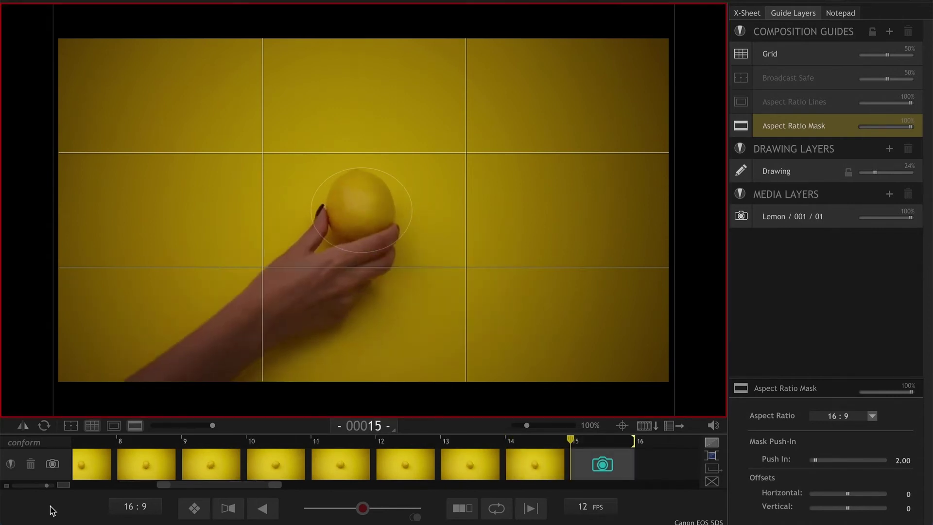
key(Return)
Turn on looped playback and export all frames as an mp4 (H.264/AAC) movie at 12 fps and 1920 x 1080 px.
click(501, 508)
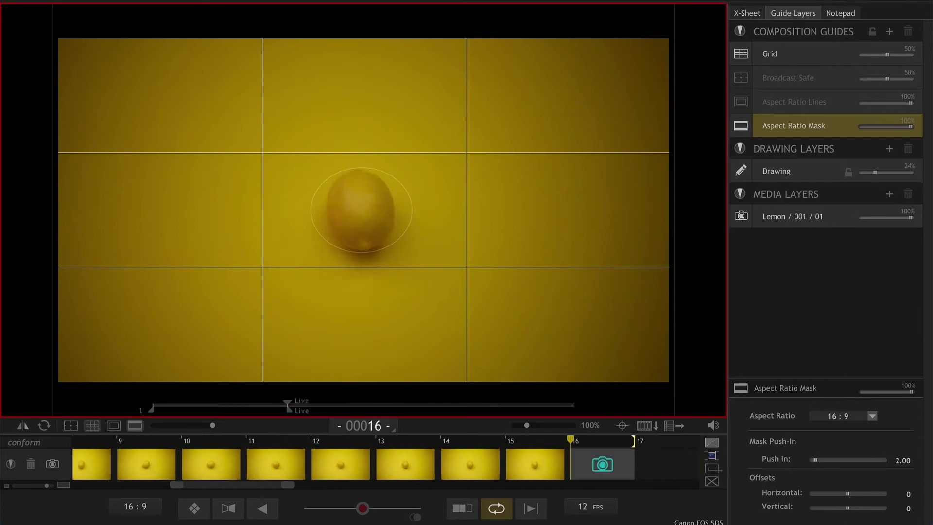
click(114, 0)
click(140, 226)
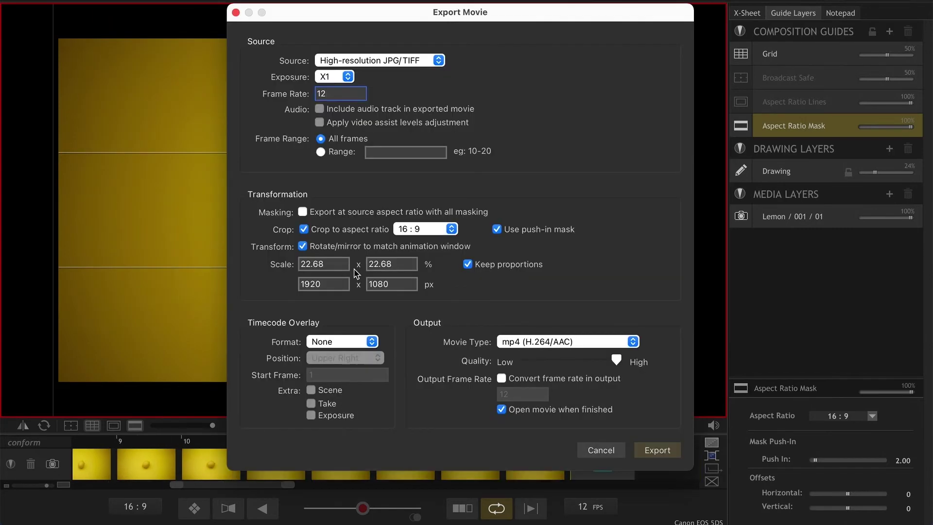
click(669, 456)
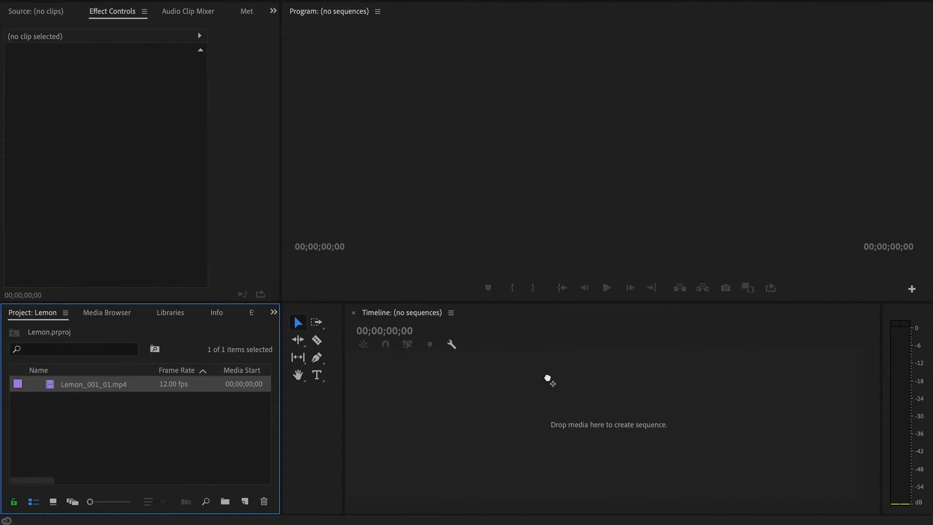
In Premiere Pro, create a sequence from Lemon_001_01.mp4 and play it back to check the animation.
drag(547, 377, 440, 417)
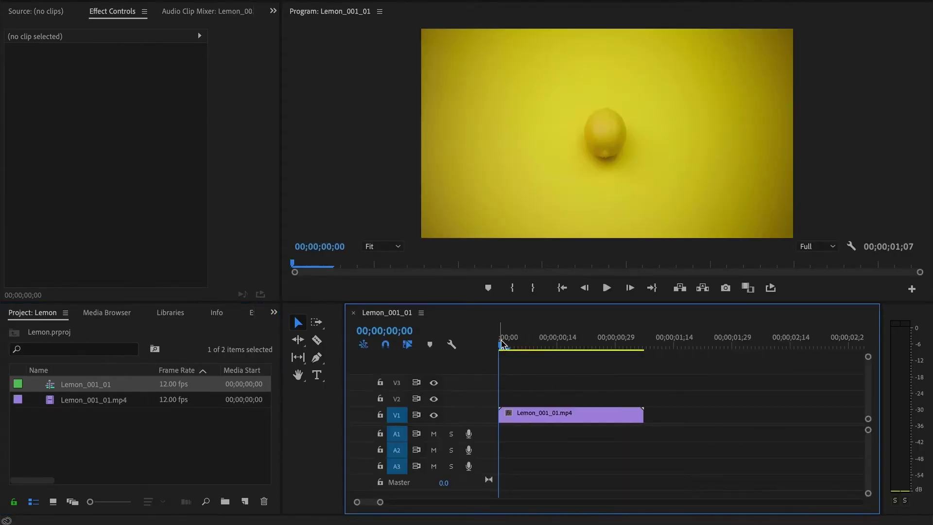
key(space)
key(space)
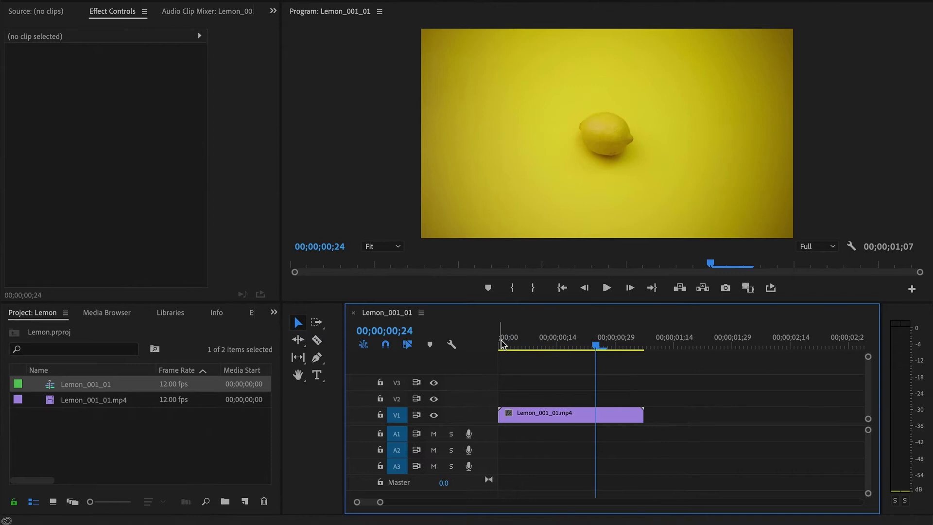
key(space)
click(502, 344)
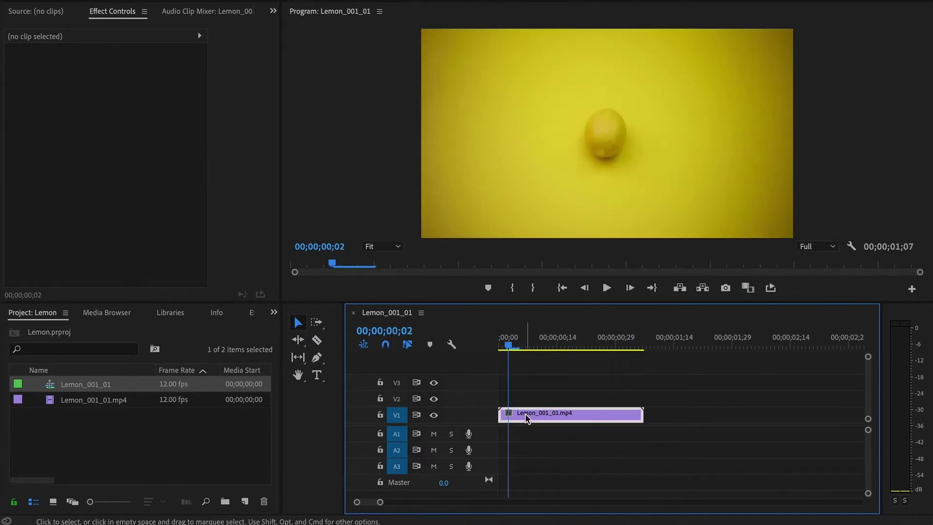
Duplicate the lemon clip twice end to end on V1 and once onto V2 above the first clip.
click(527, 417)
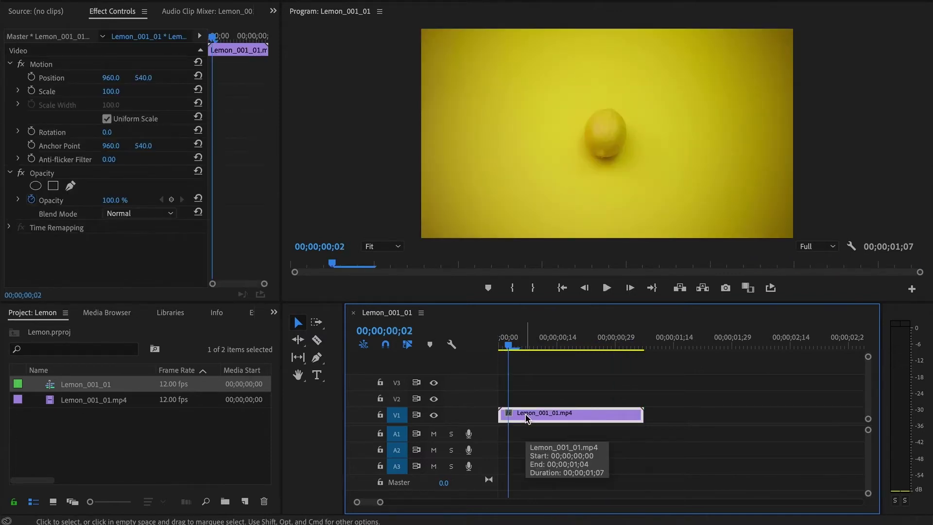
drag(526, 417, 838, 415)
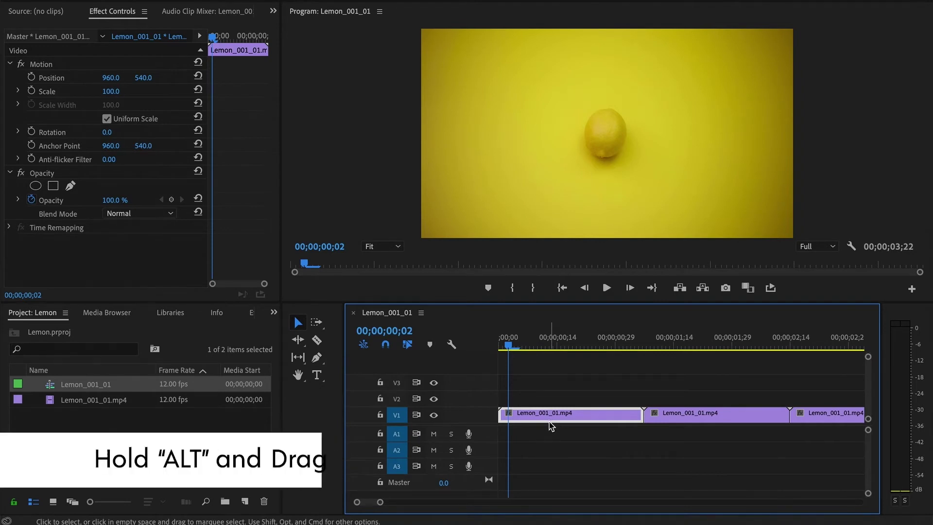
drag(551, 423, 550, 398)
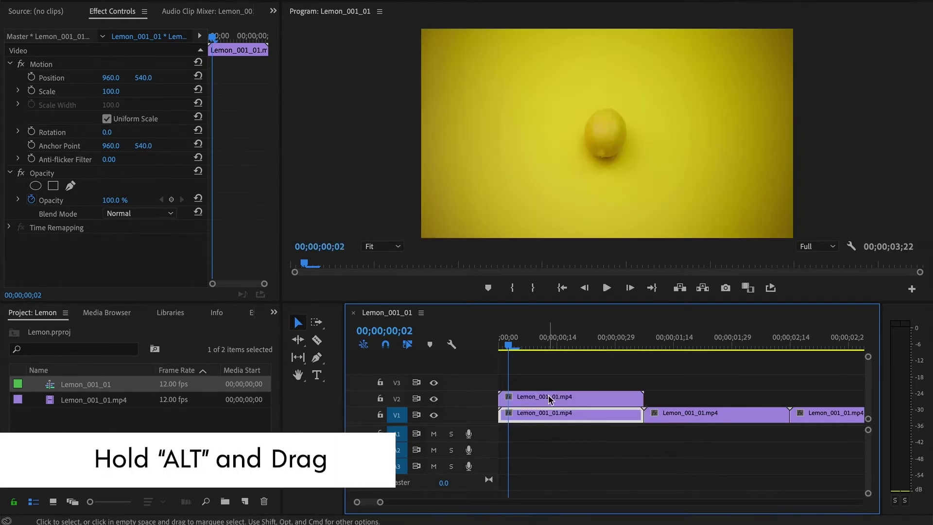
click(499, 346)
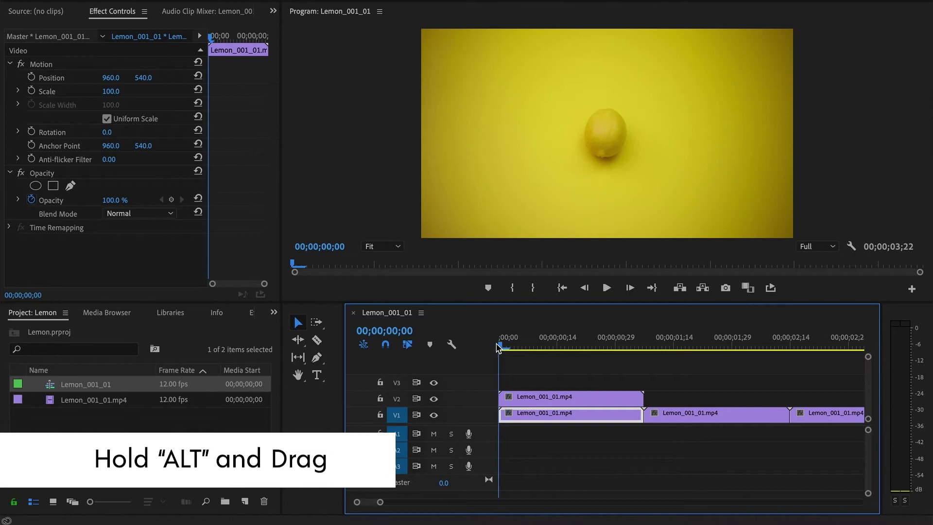
click(435, 399)
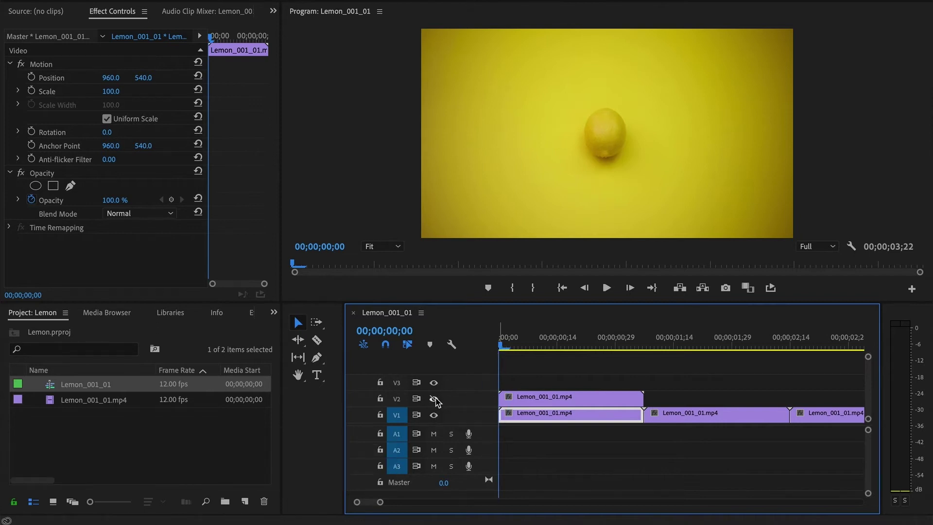
Shift the V2 lemon clip sideways by setting its horizontal position to 496.
click(552, 398)
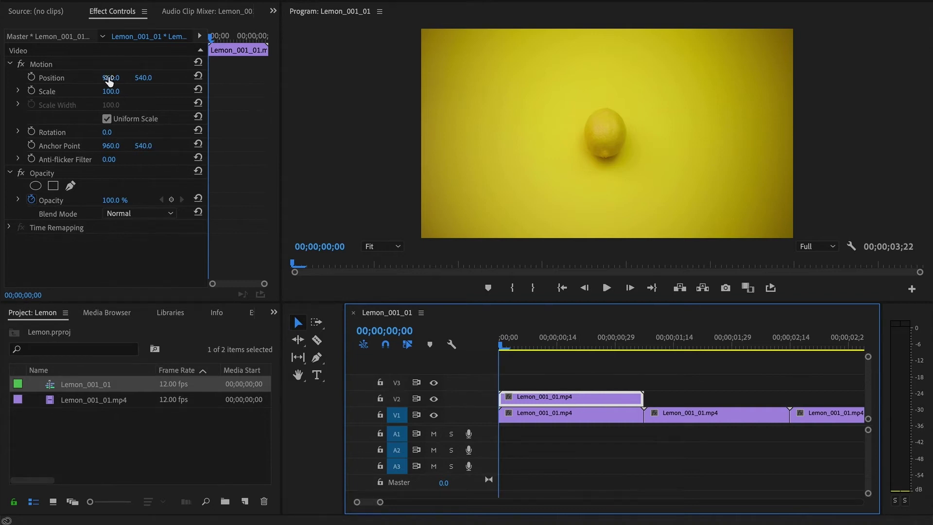
drag(143, 78, 117, 80)
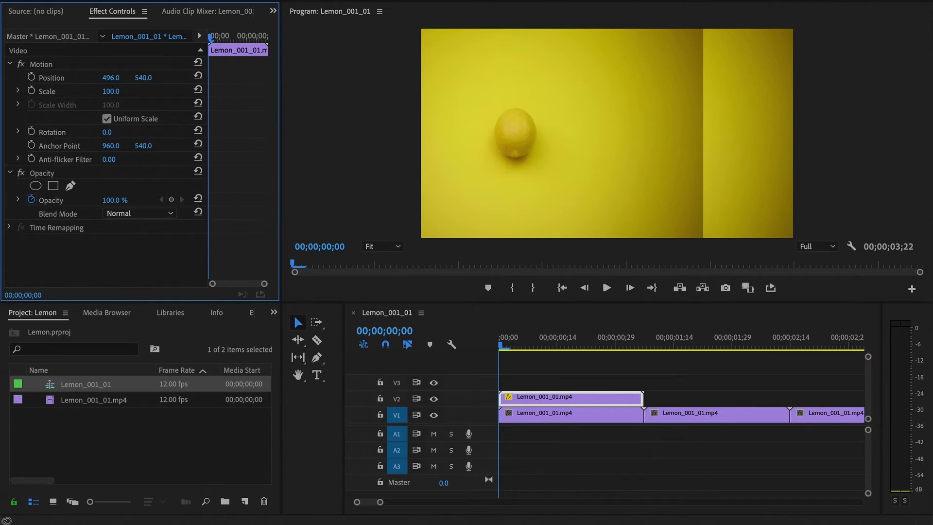
click(113, 77)
Find the Crop video effect and apply it to the V2 lemon clip.
click(251, 314)
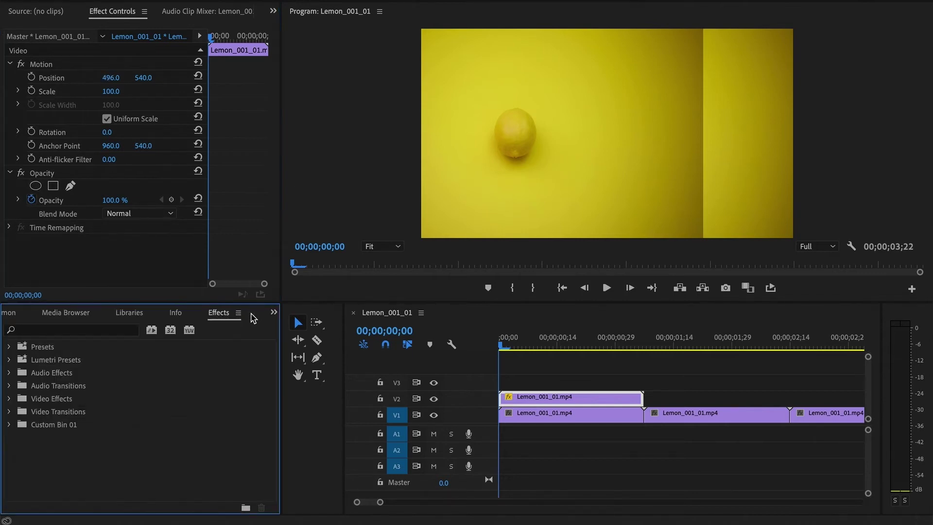
click(46, 332)
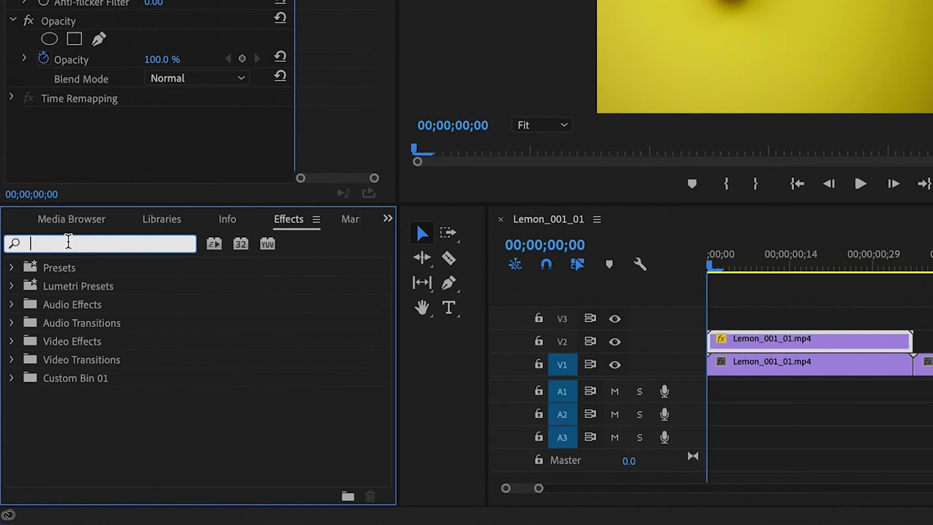
text(crop)
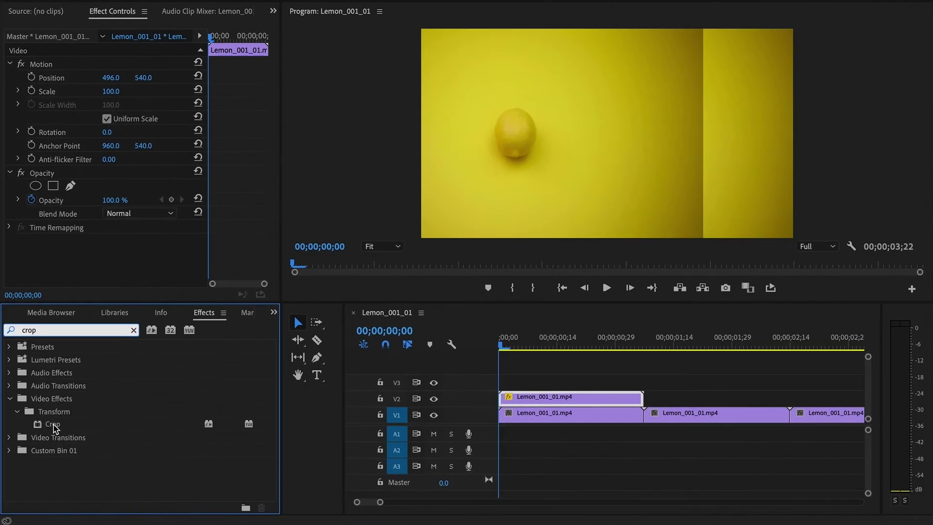
click(67, 396)
double_click(54, 428)
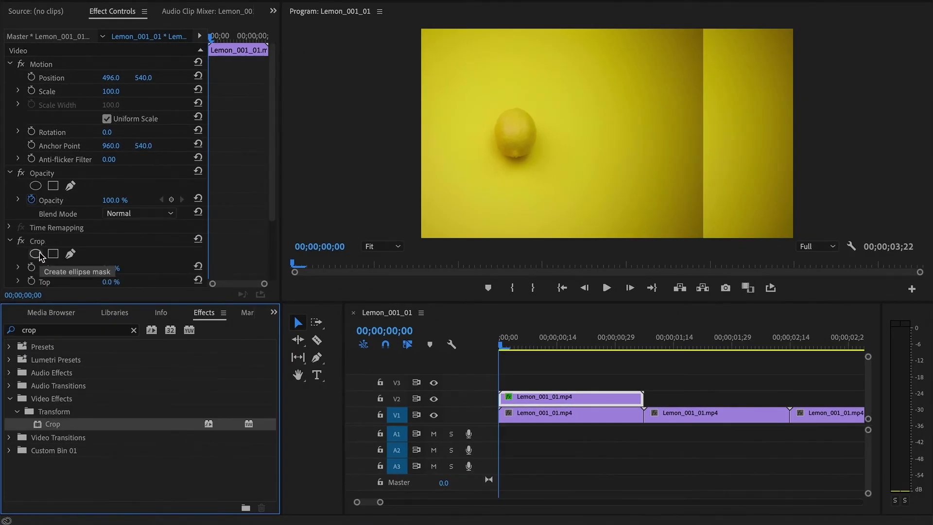
Crop the V2 clip's right side by 39% and set the Crop effect's edge feather to 80.
click(10, 173)
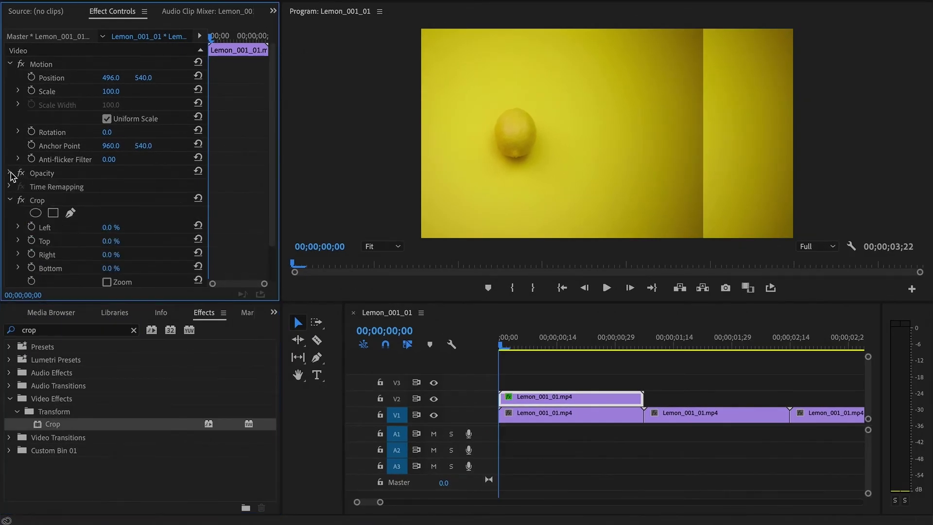
click(10, 64)
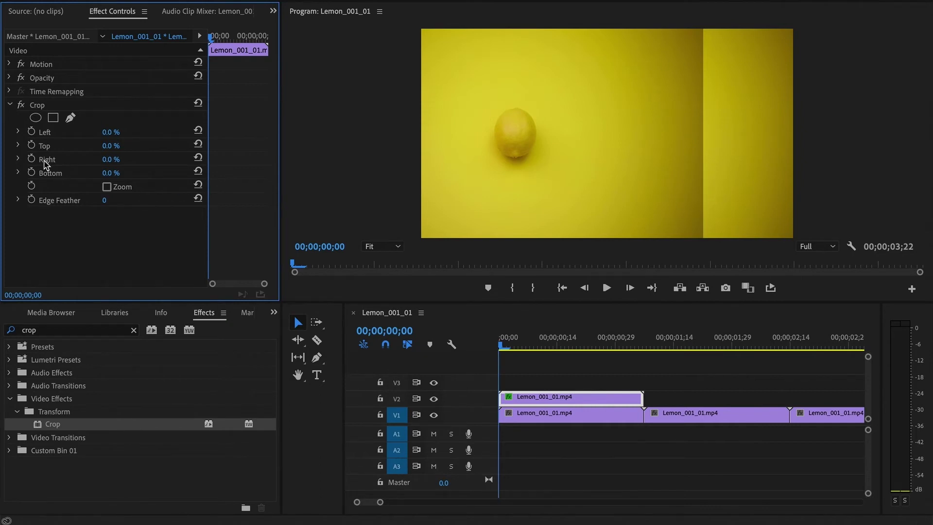
drag(110, 159, 133, 159)
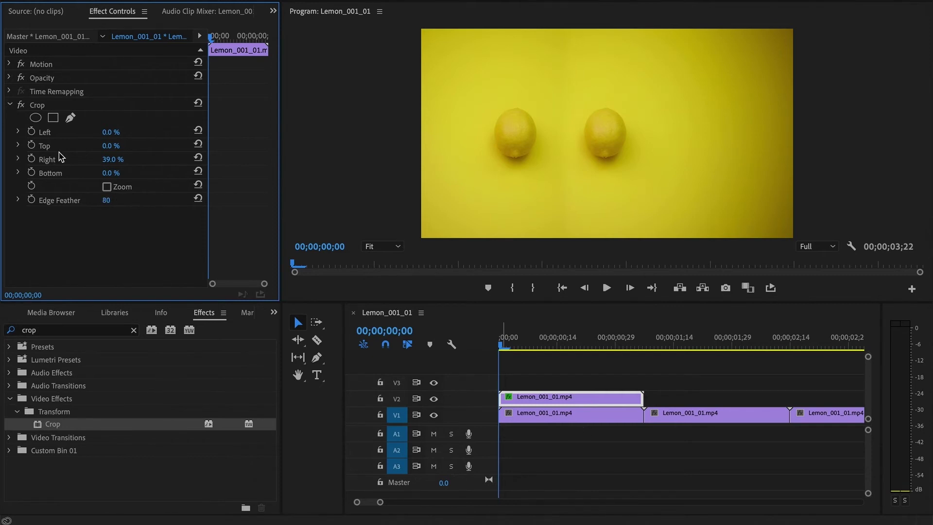
Move the V2 lemon slightly further left and set the Crop effect's edge feather to 194.
click(9, 64)
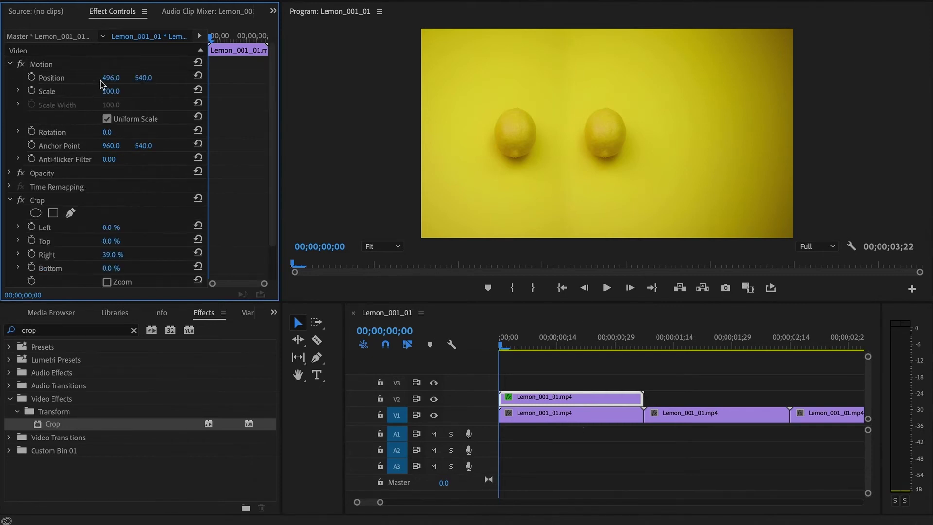
drag(103, 79, 115, 197)
scroll(113, 226, down, 3)
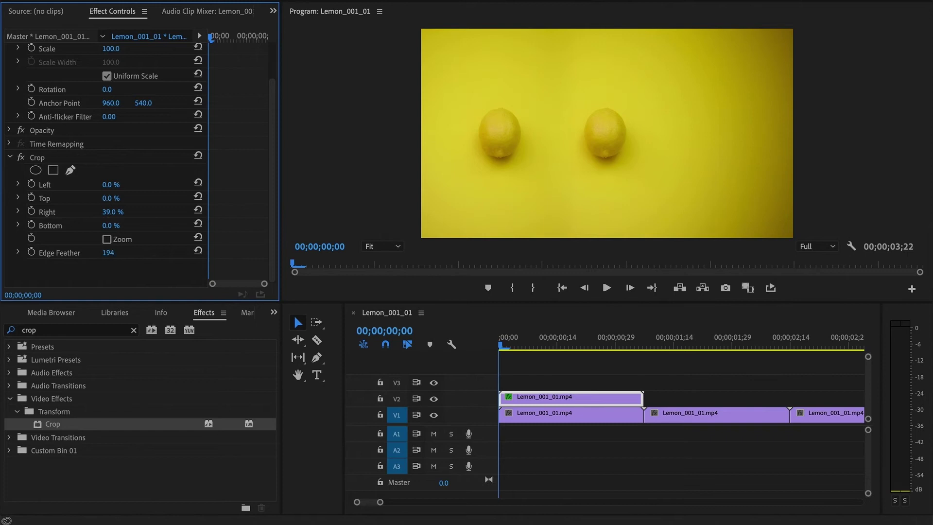
Play the sequence from the start to check the two lemons rotating side by side.
click(501, 347)
key(space)
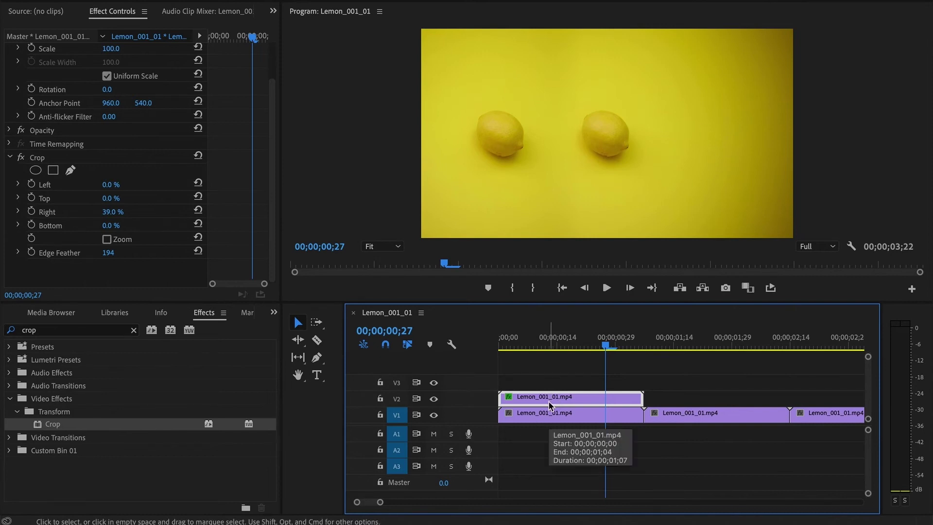
click(552, 435)
Duplicate the first V1 lemon clip onto V3 directly above the V2 clip and select the copy.
click(590, 418)
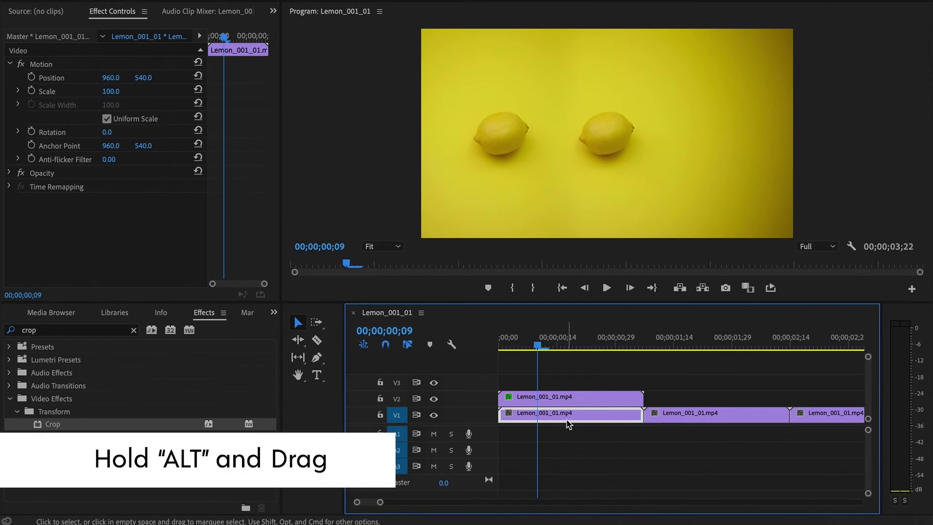
drag(568, 423, 585, 351)
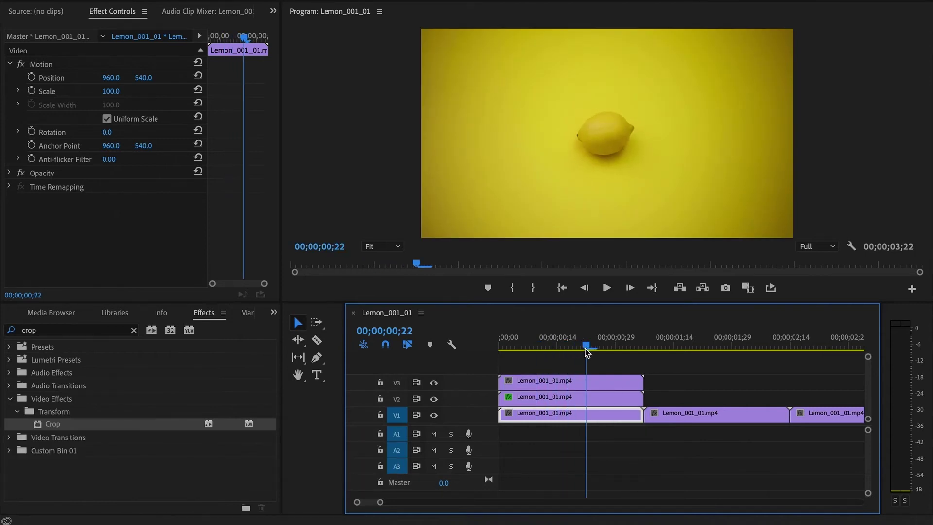
click(563, 384)
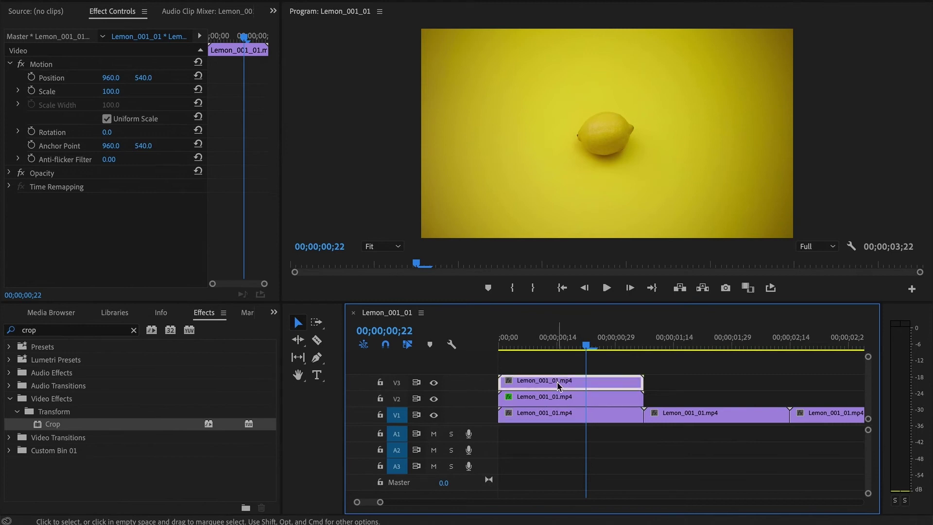
Draw a closed, curved opacity mask with the Pen tool around the centre lemon on the V3 clip.
click(8, 174)
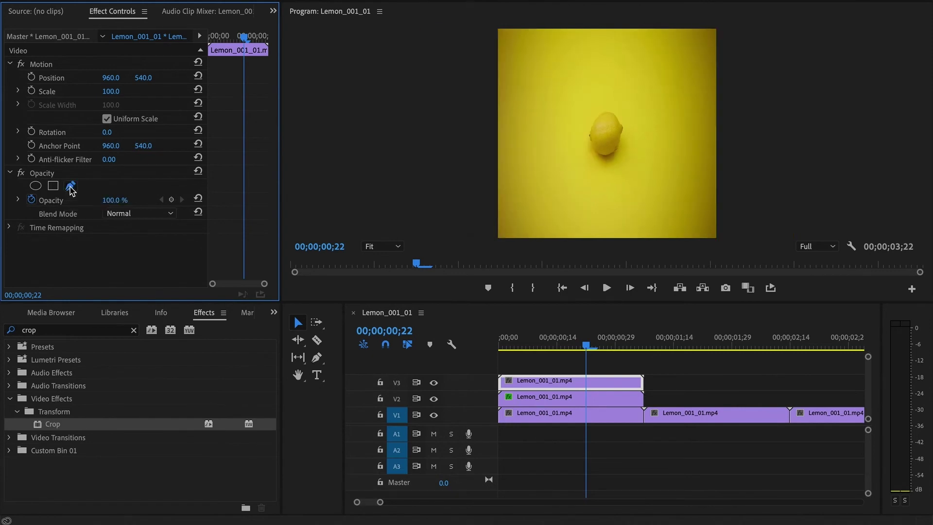
click(70, 186)
click(631, 107)
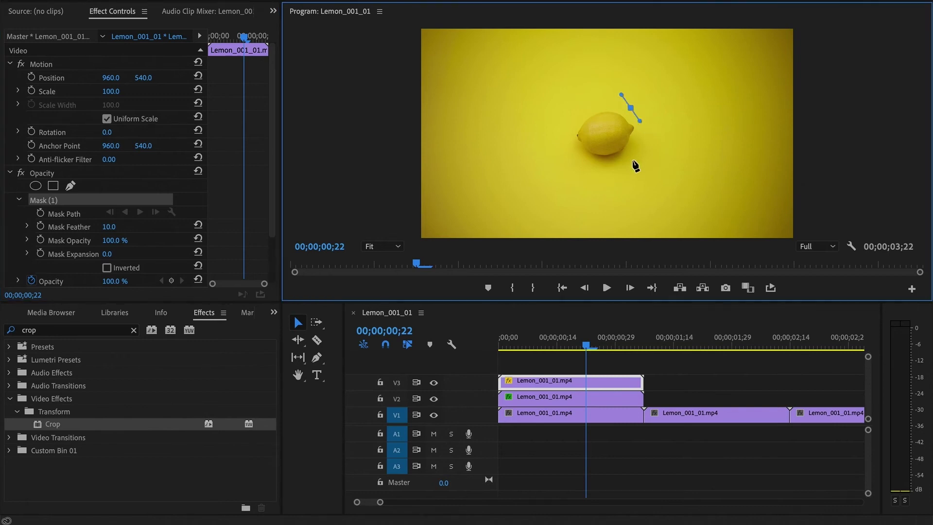
click(619, 170)
drag(587, 180, 578, 180)
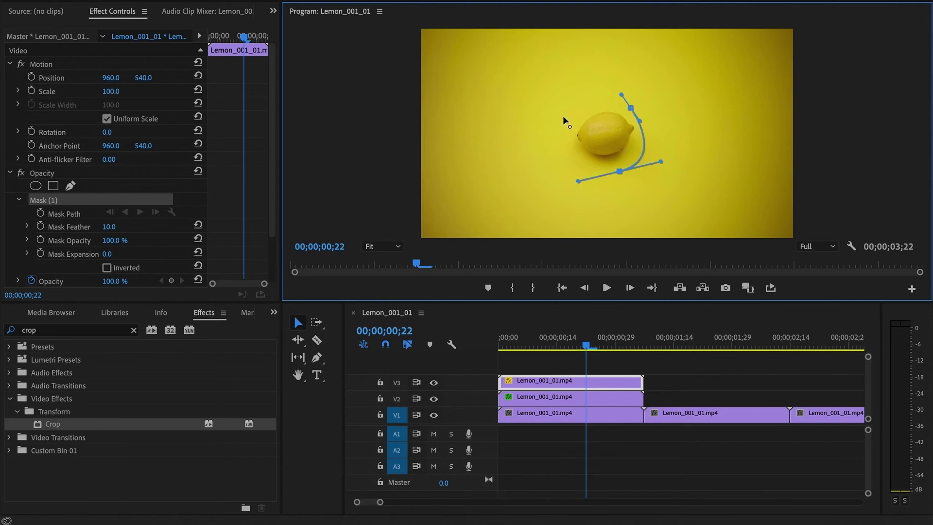
drag(563, 116, 571, 85)
click(640, 124)
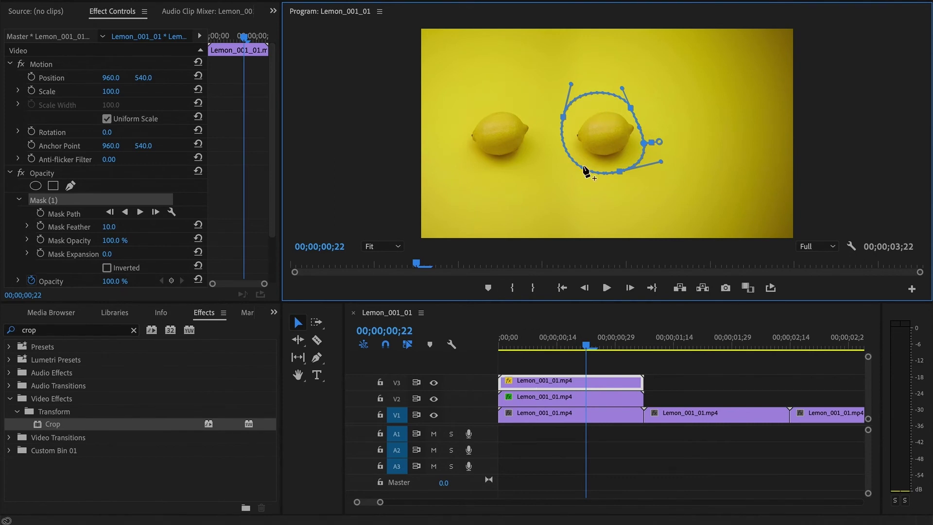
Move the masked V3 lemon to the right by setting its horizontal position to 1497.
click(532, 386)
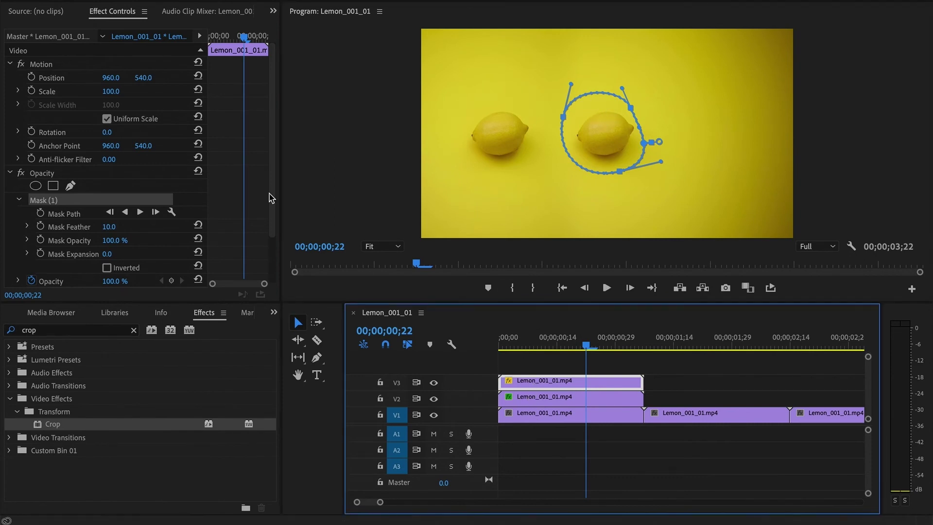
click(111, 80)
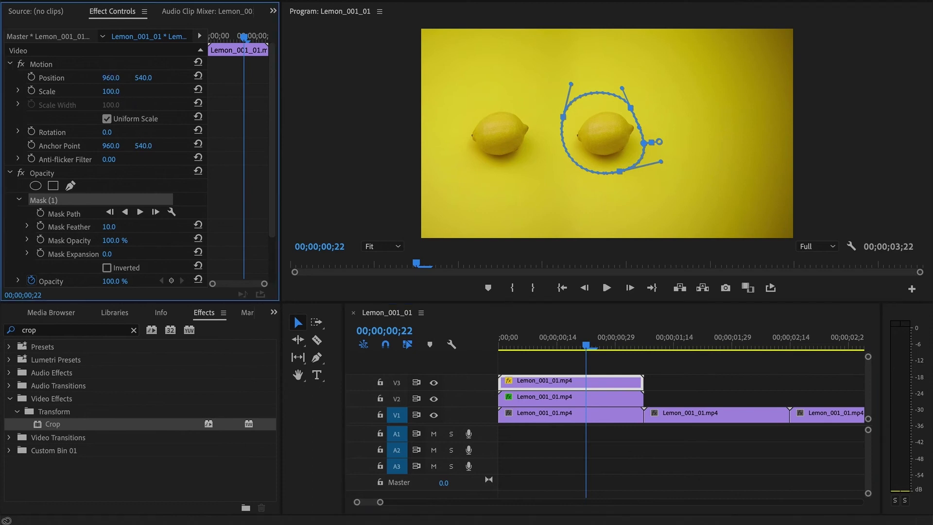
click(112, 78)
click(44, 65)
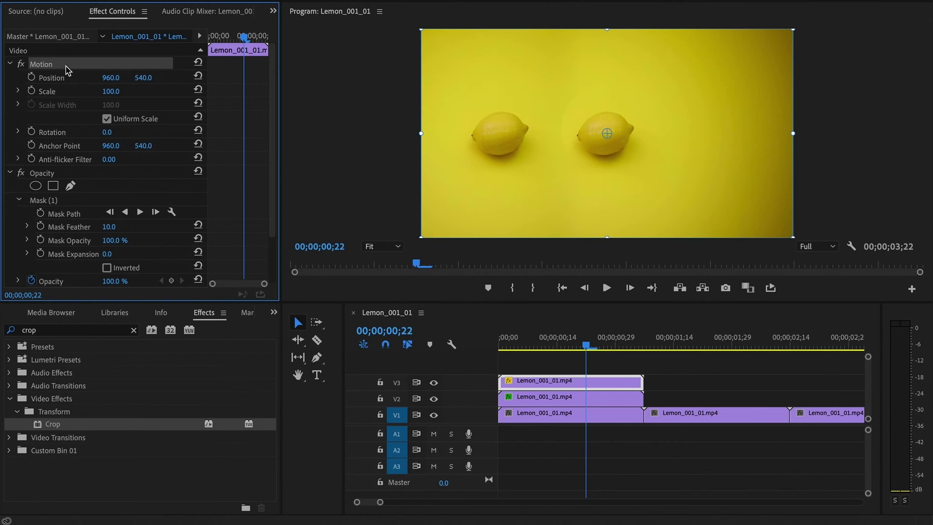
drag(110, 78, 370, 78)
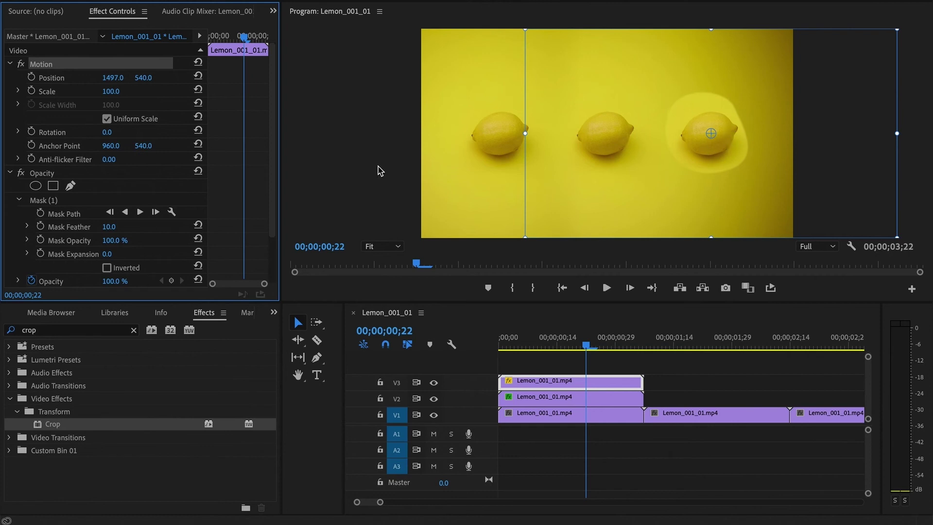
Set the V3 clip's mask feather to 296 and enlarge the mask outline outward around the lemon.
scroll(121, 233, down, 3)
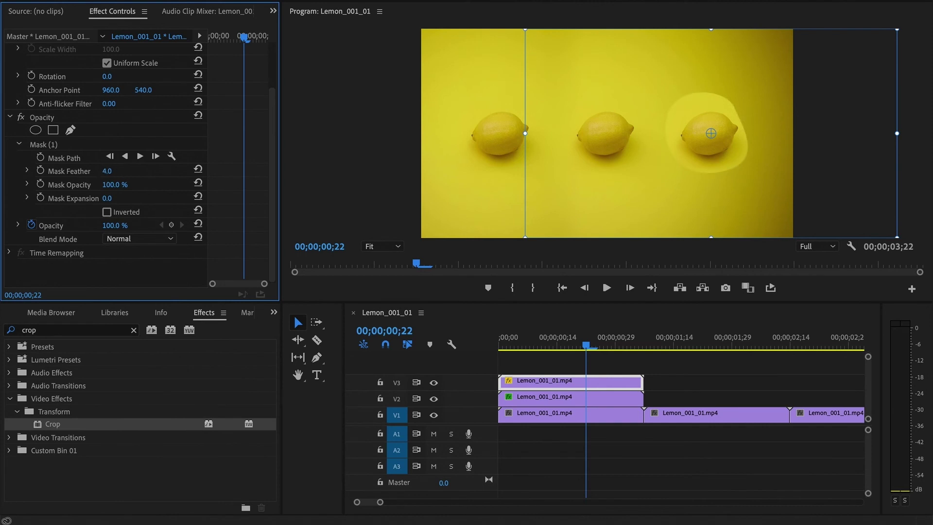
drag(107, 171, 146, 171)
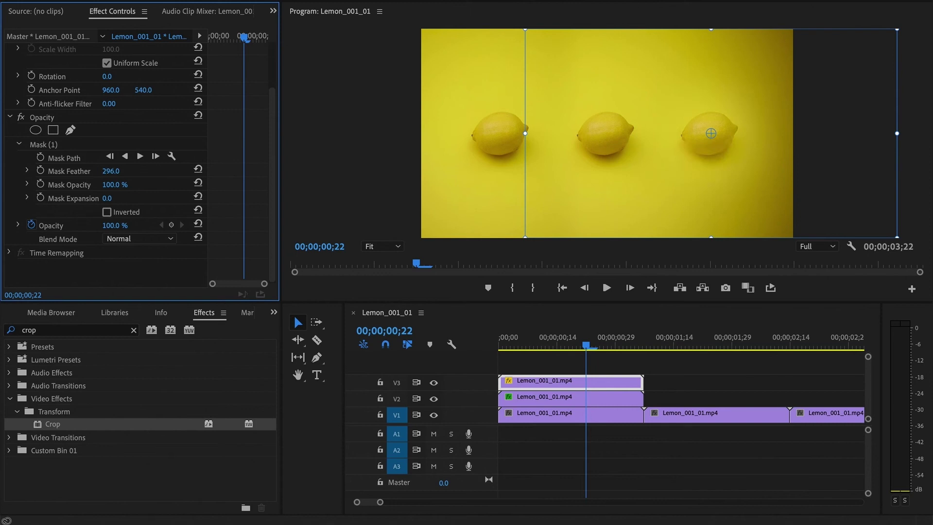
click(663, 119)
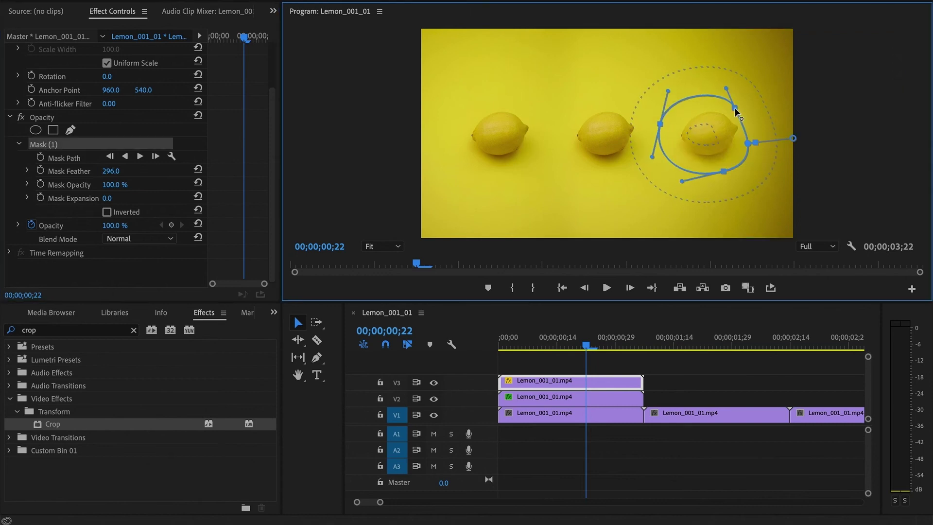
Play the sequence from the start to check the three lemons rotating together.
click(516, 350)
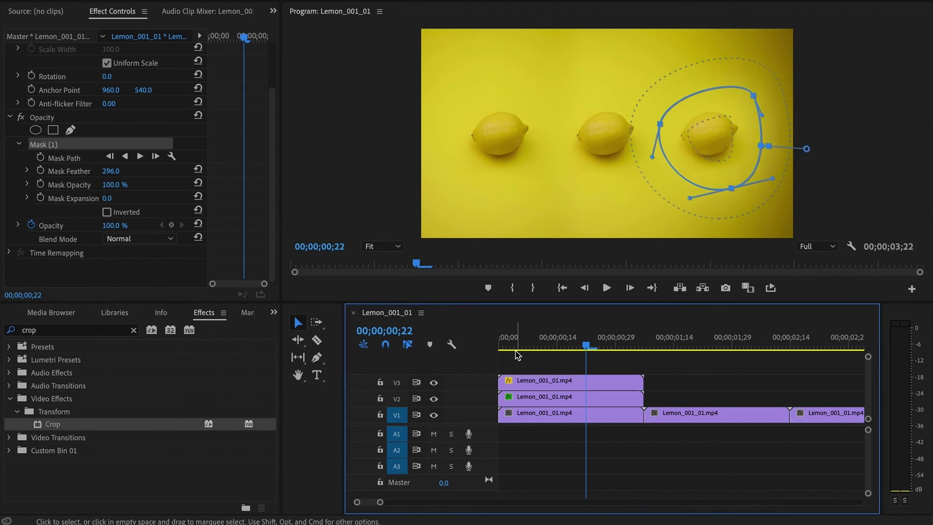
key(Home)
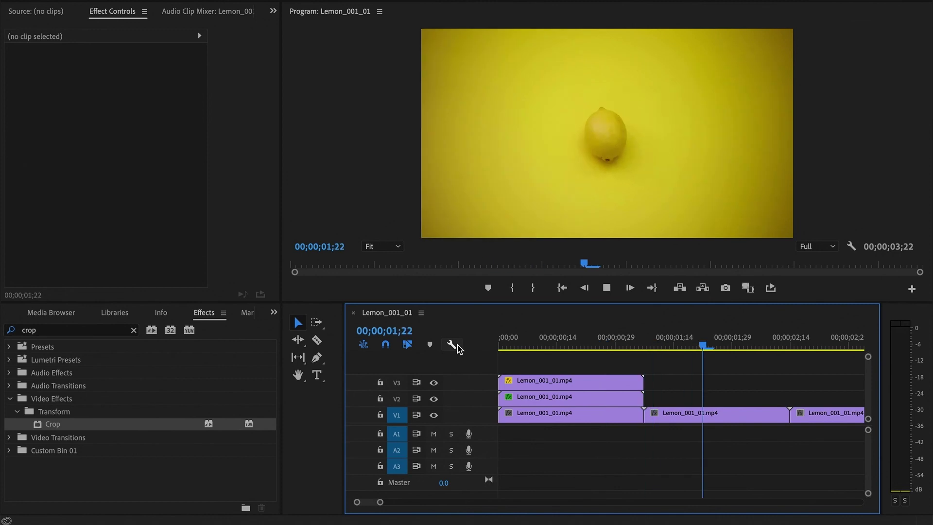
key(space)
Duplicate the V2 and V3 lemon clips above the second and third V1 clips.
drag(672, 374, 690, 403)
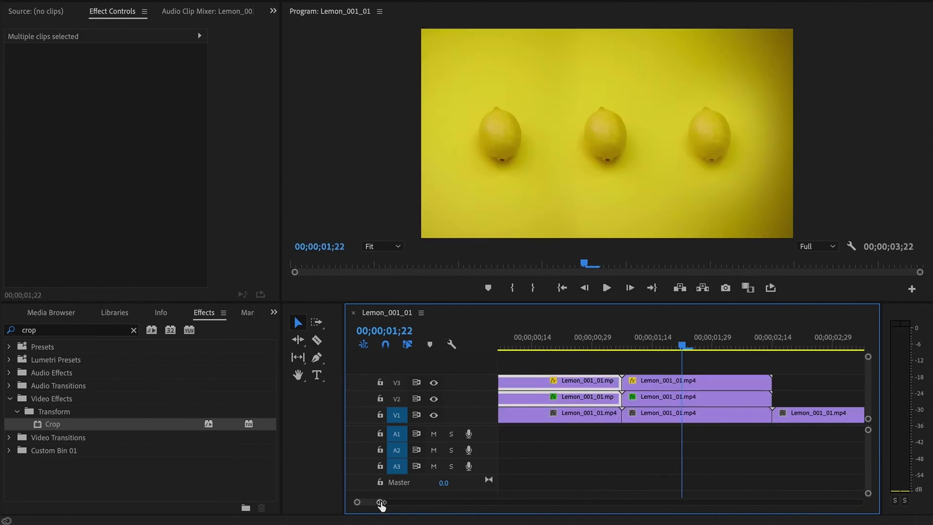
key(minus)
key(minus)
key(minus)
drag(534, 397, 562, 397)
Play the full sequence from the start to review the three-lemon animation across all repeated clips.
key(Home)
key(space)
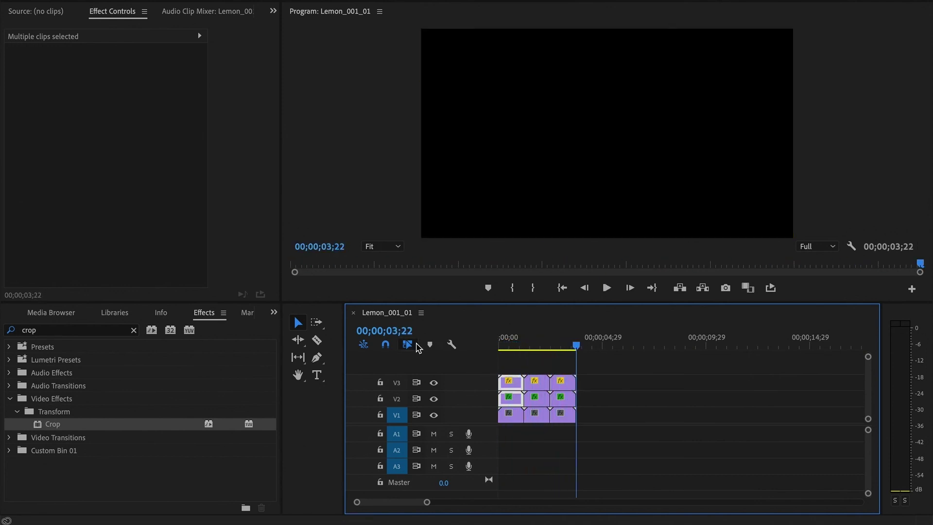
key(Home)
key(space)
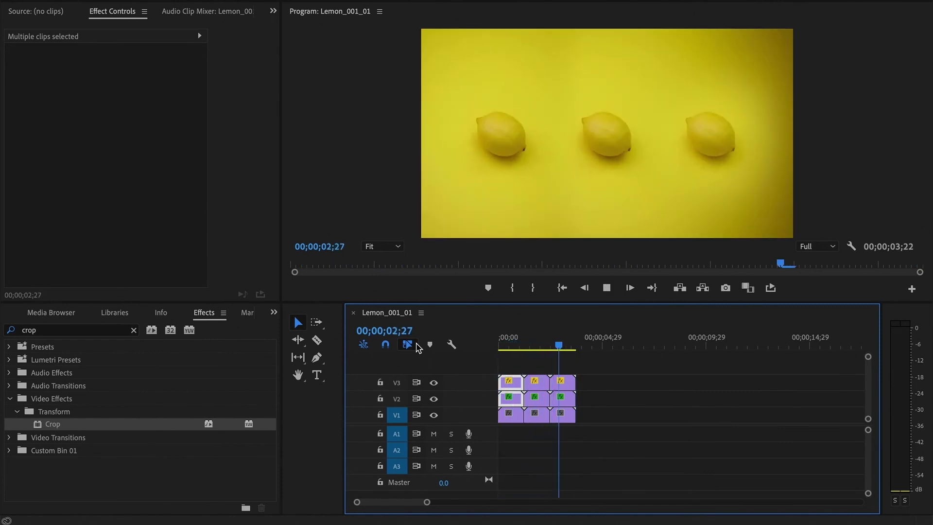
key(space)
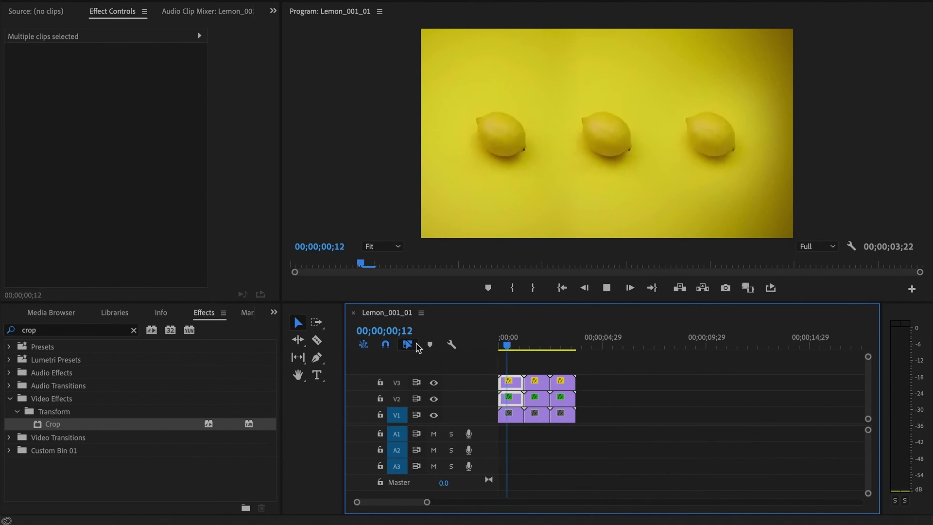